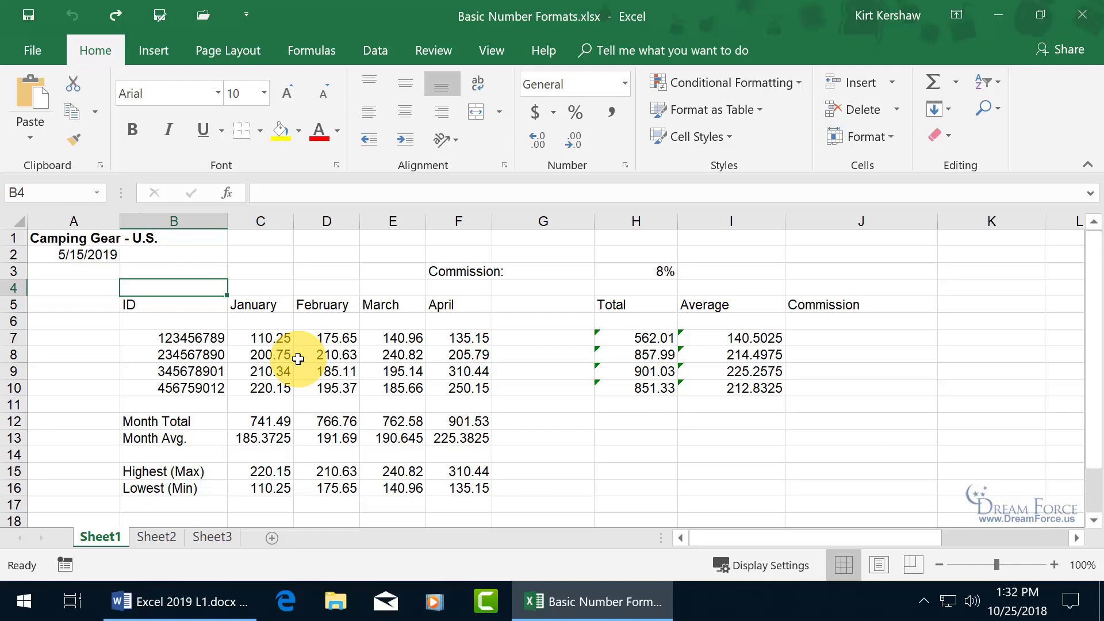
Select cells C7 through F10 holding the January–April sales figures.
{"action": "left_click", "coordinate": [261, 338]}
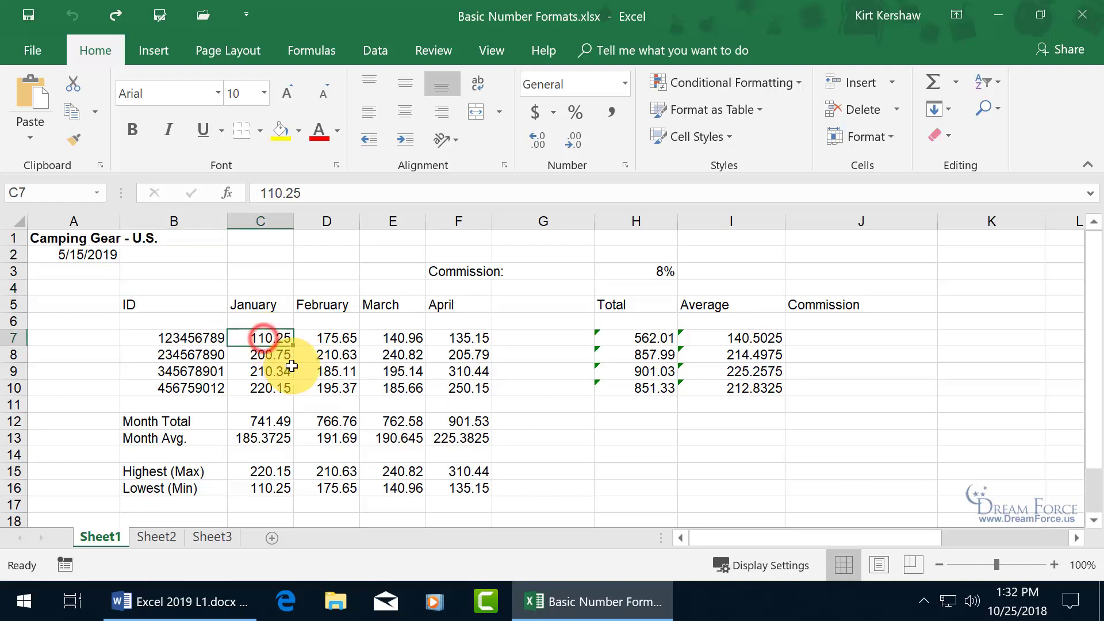
{"action": "left_click_drag", "start_coordinate": [292, 366], "coordinate": [449, 388]}
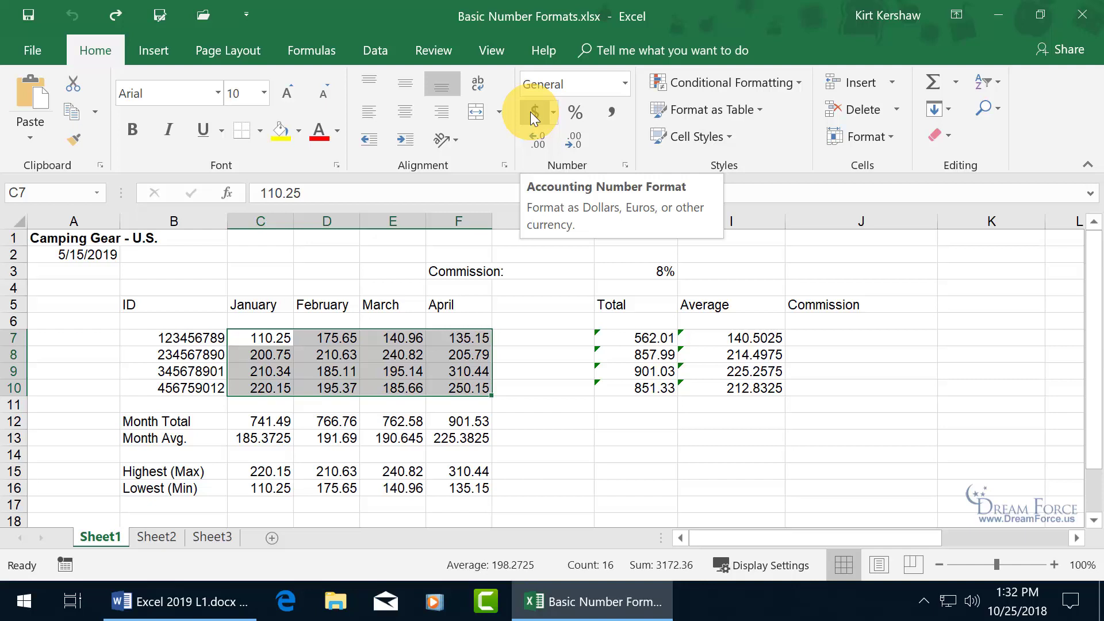
Apply Accounting $ format to C7:F10, browsing the currency and number format lists without changes.
{"action": "left_click", "coordinate": [536, 112]}
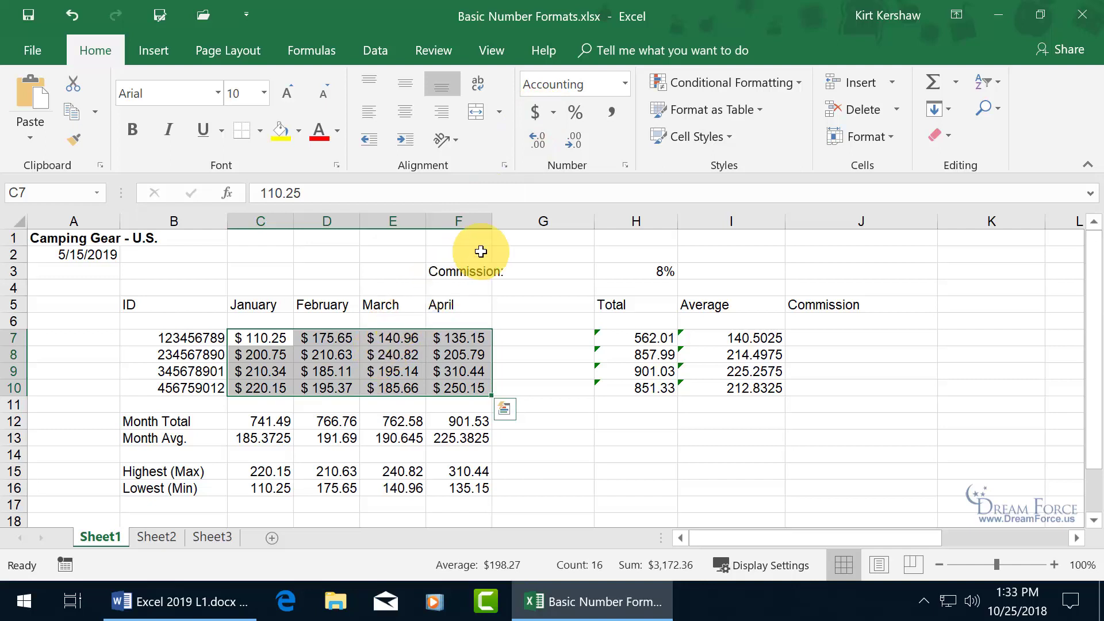
{"action": "left_click", "coordinate": [554, 112]}
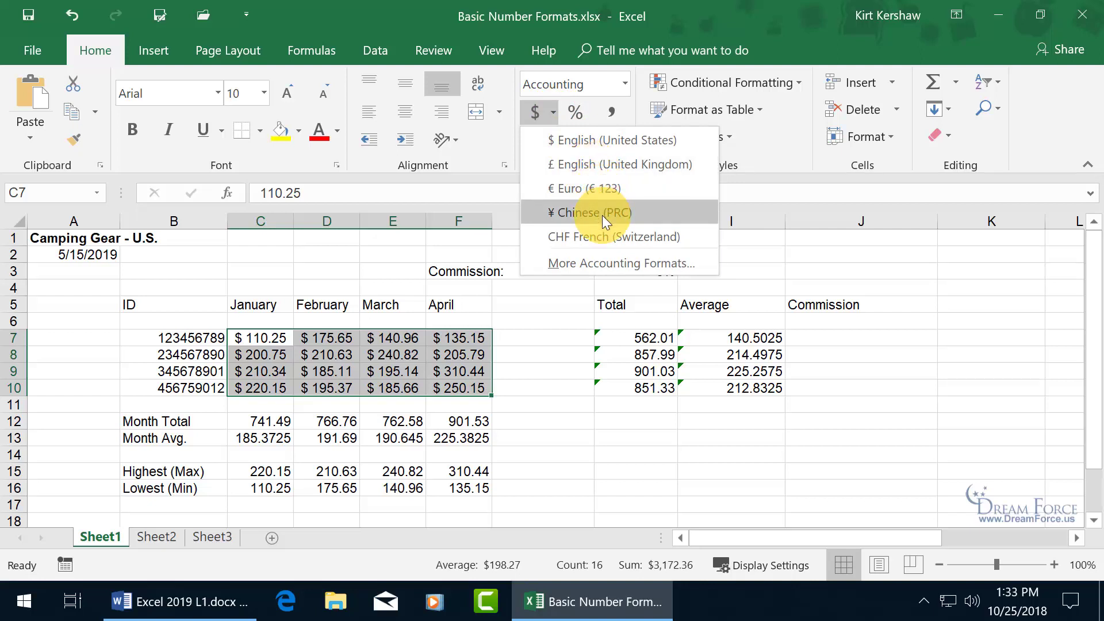
{"action": "left_click", "coordinate": [417, 370]}
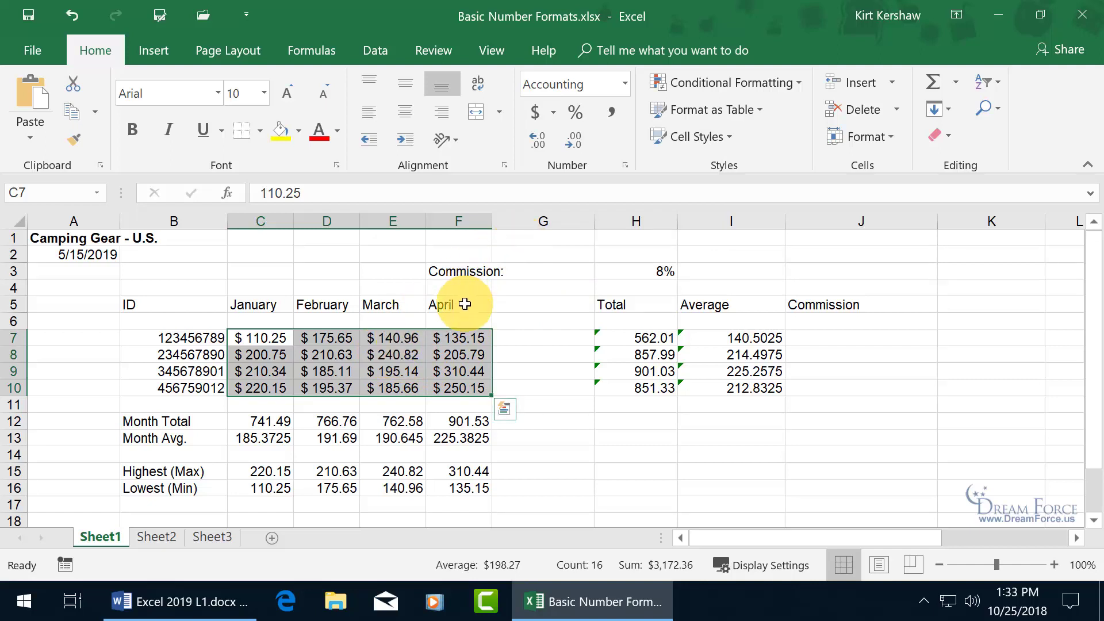
{"action": "left_click", "coordinate": [627, 83]}
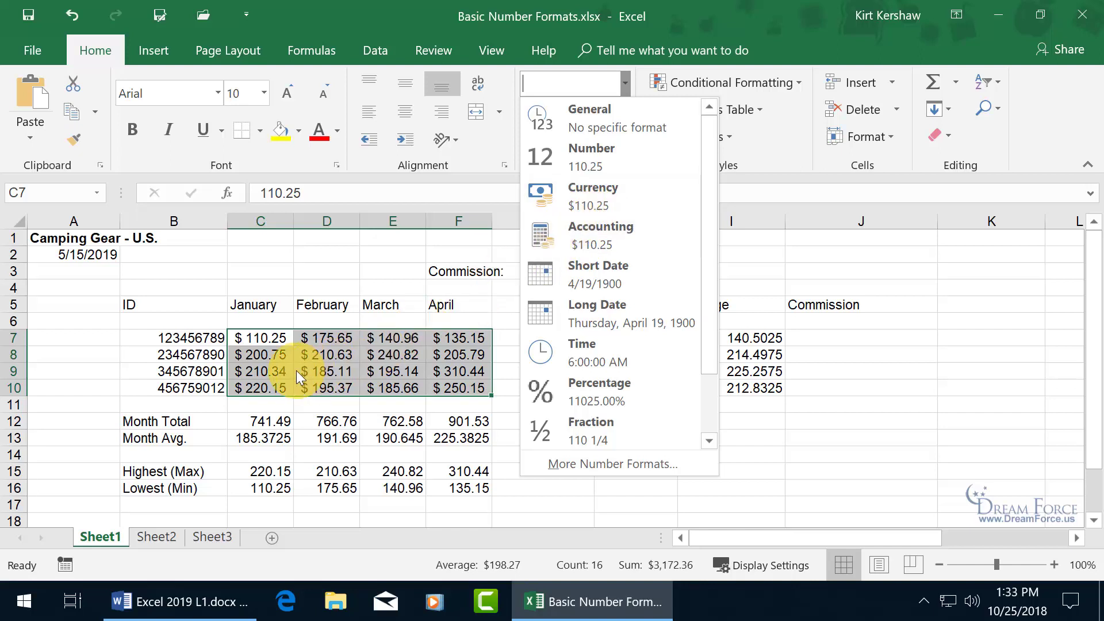
{"action": "left_click", "coordinate": [283, 343]}
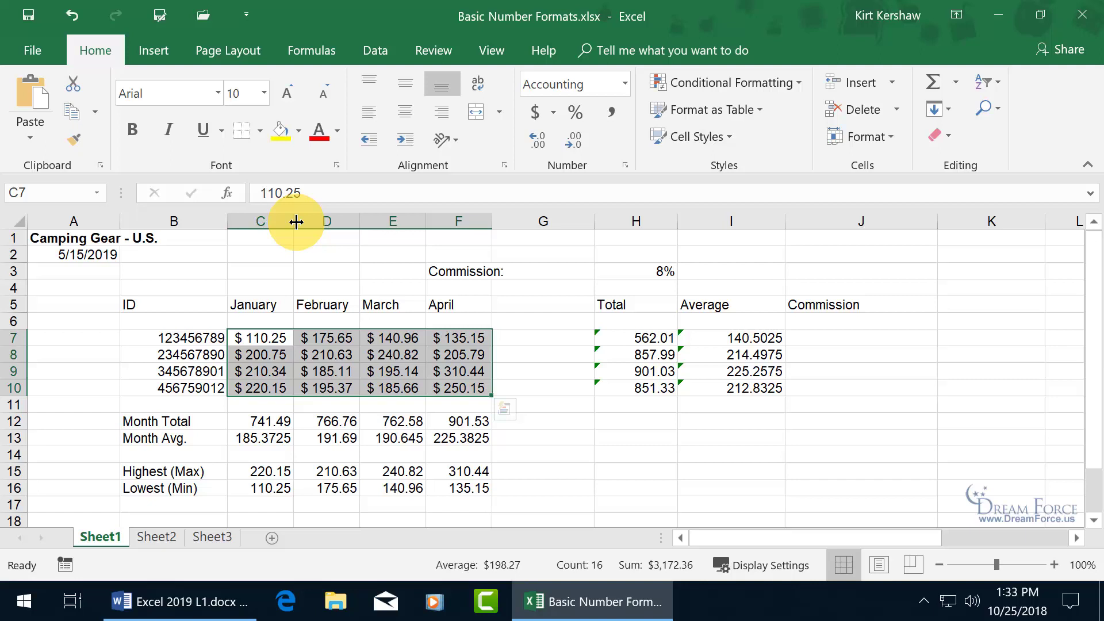
Widen column C to about 15 characters and switch C7:F10 to Currency format.
{"action": "left_click_drag", "start_coordinate": [297, 222], "coordinate": [350, 222]}
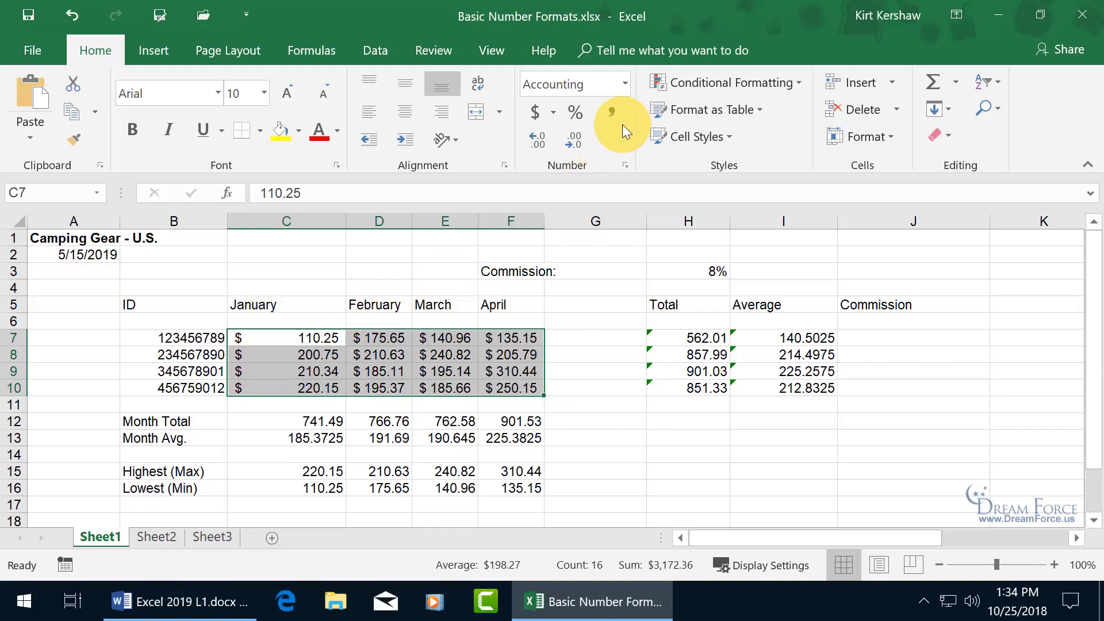
{"action": "left_click", "coordinate": [622, 81]}
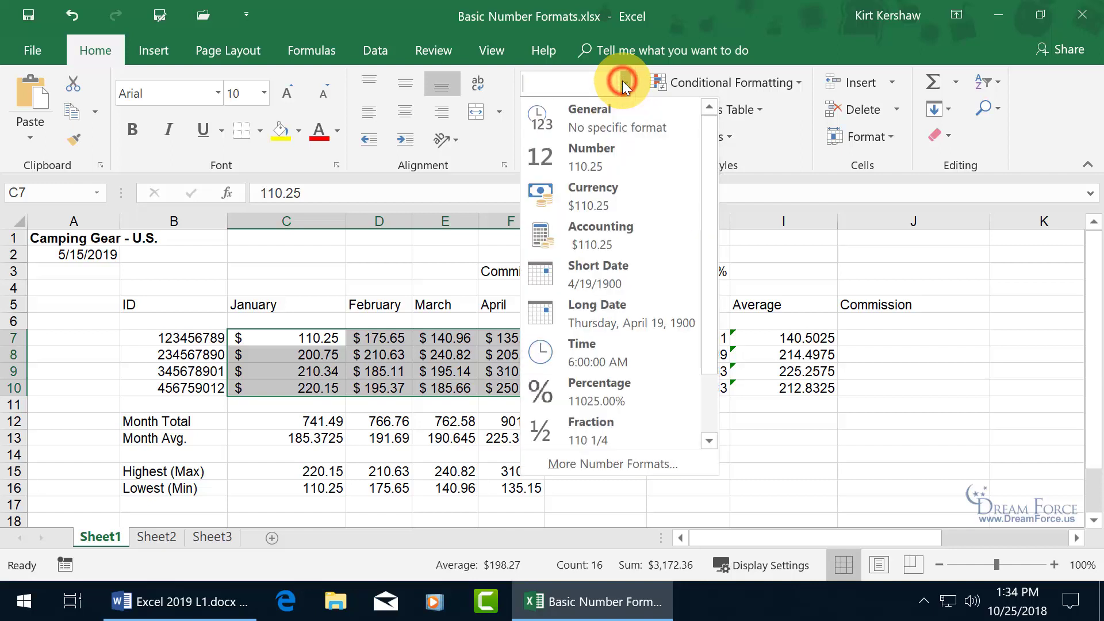
{"action": "left_click", "coordinate": [586, 194]}
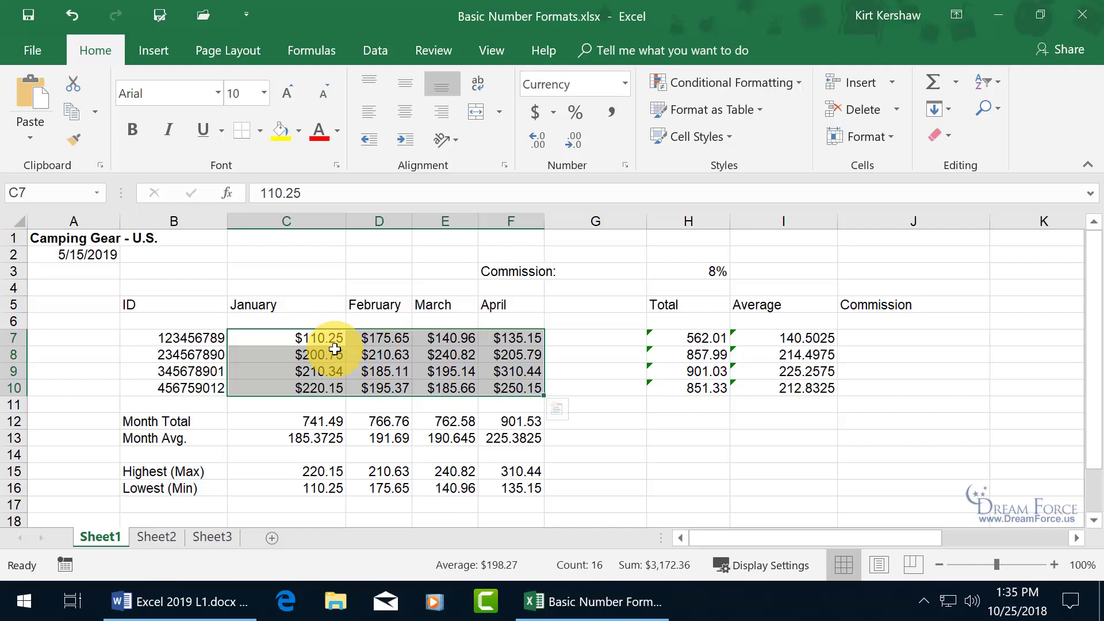
Drop the sales to one decimal place, then clear all formats from C7:F10.
{"action": "left_click", "coordinate": [581, 143]}
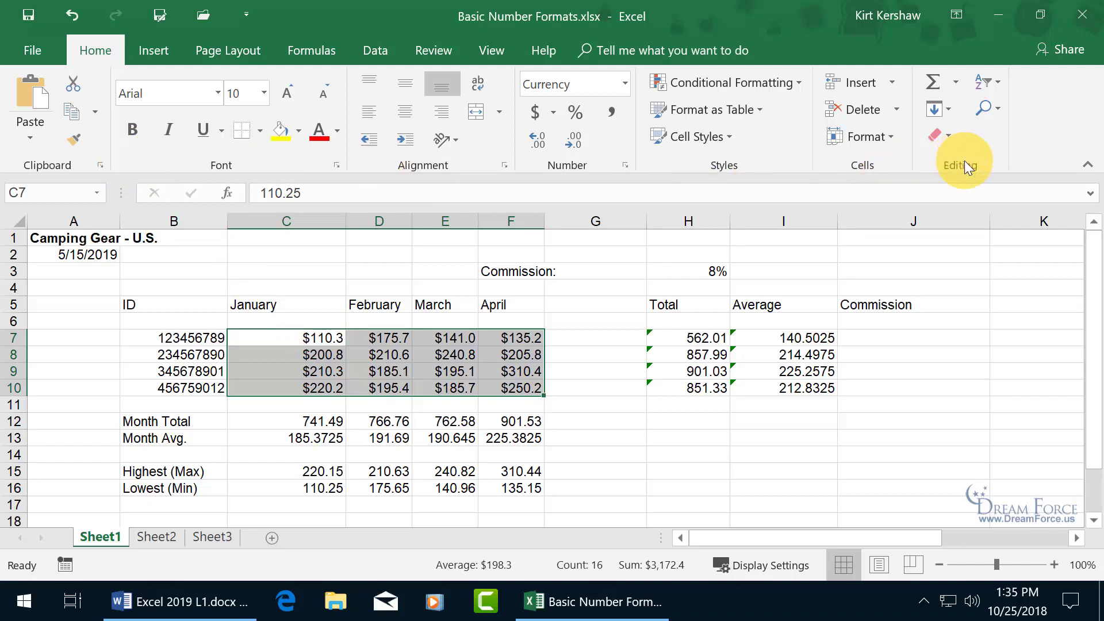
{"action": "left_click", "coordinate": [948, 135]}
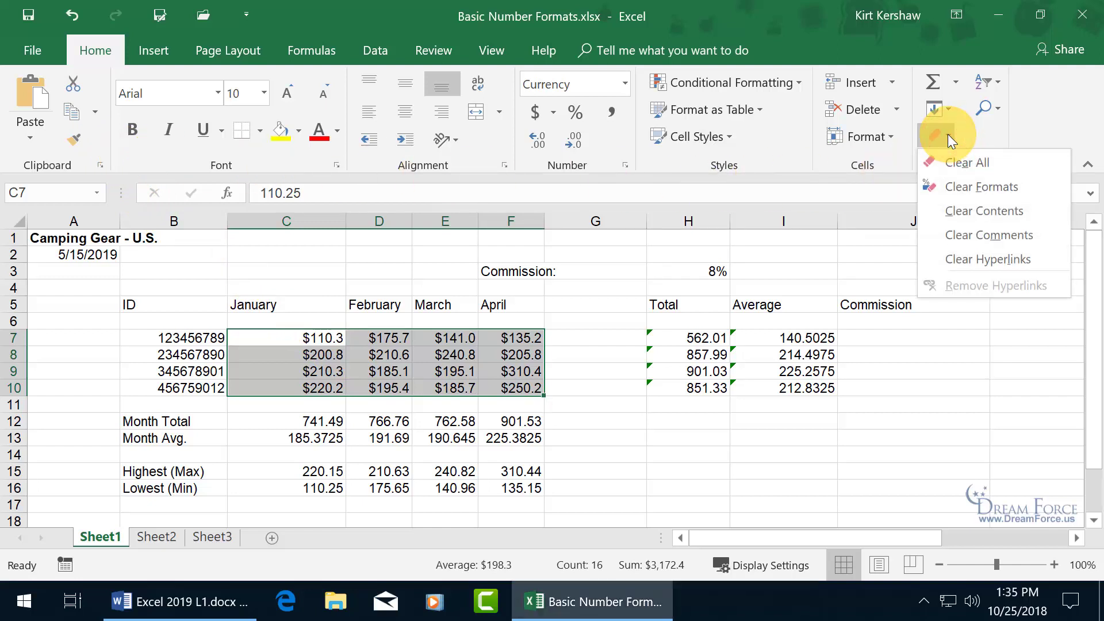
{"action": "left_click", "coordinate": [965, 185]}
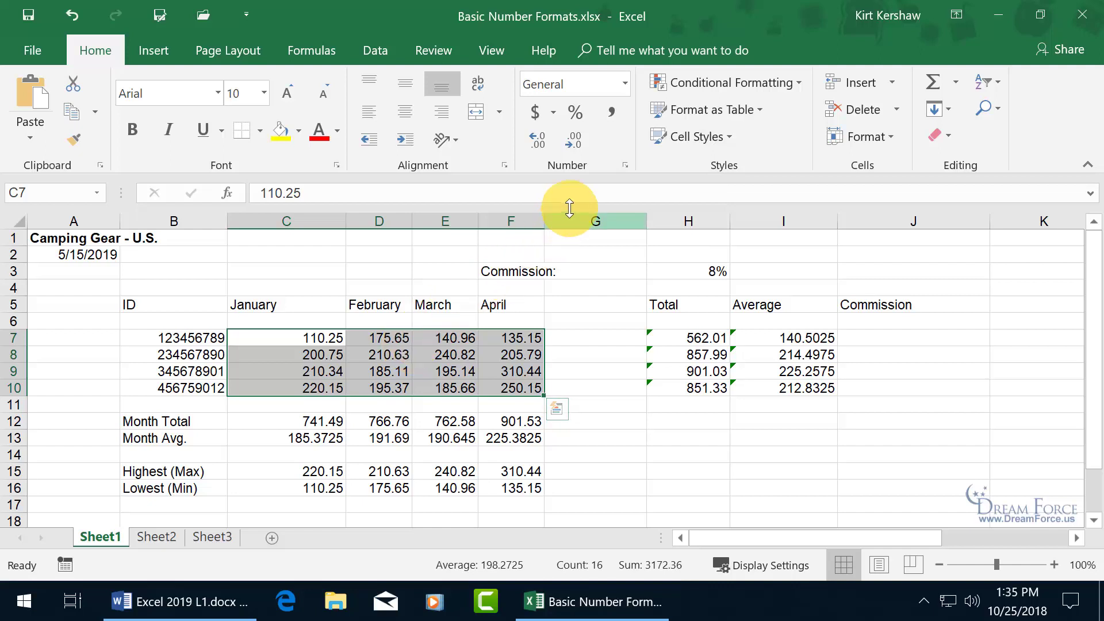
Open Format Cells via More Number Formats, preview the Number and Currency categories, then close it.
{"action": "left_click", "coordinate": [625, 87]}
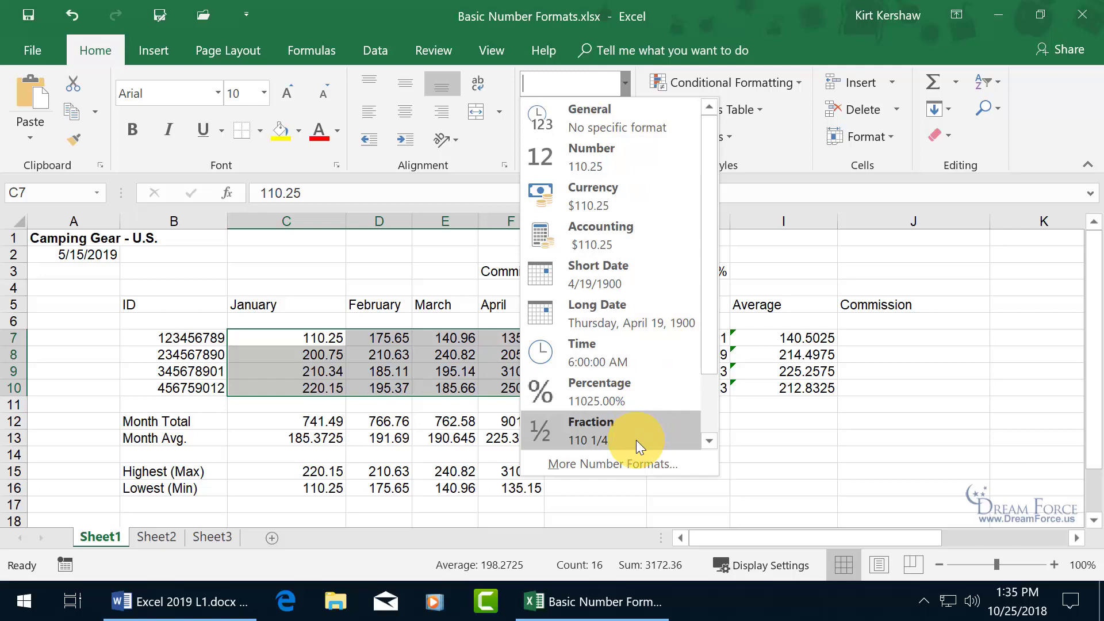
{"action": "left_click", "coordinate": [629, 464]}
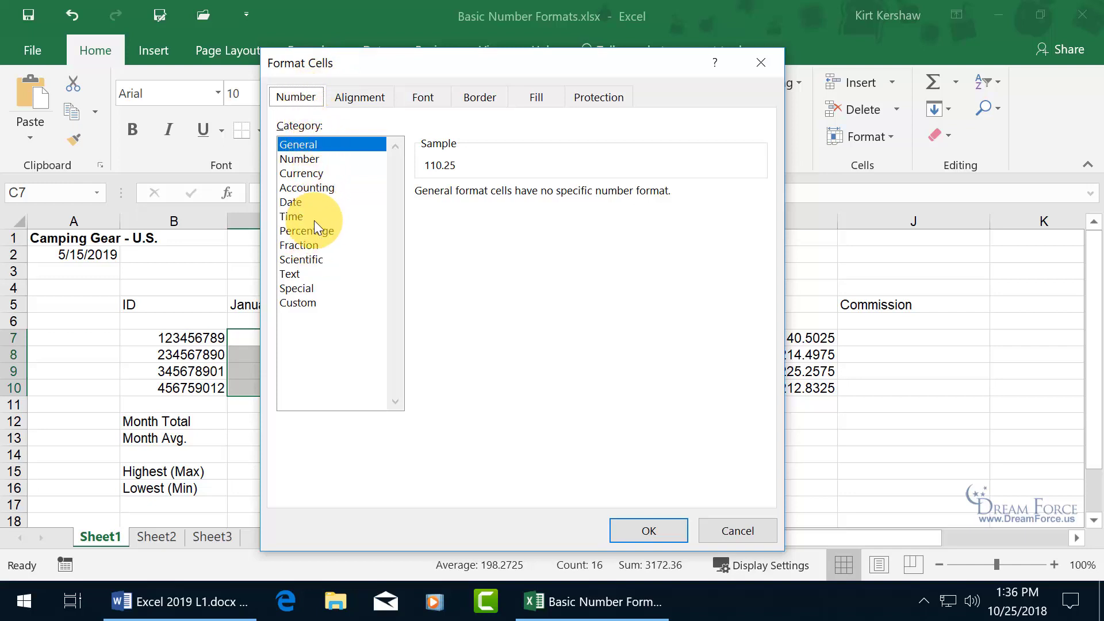
{"action": "left_click", "coordinate": [312, 160]}
{"action": "left_click", "coordinate": [309, 174]}
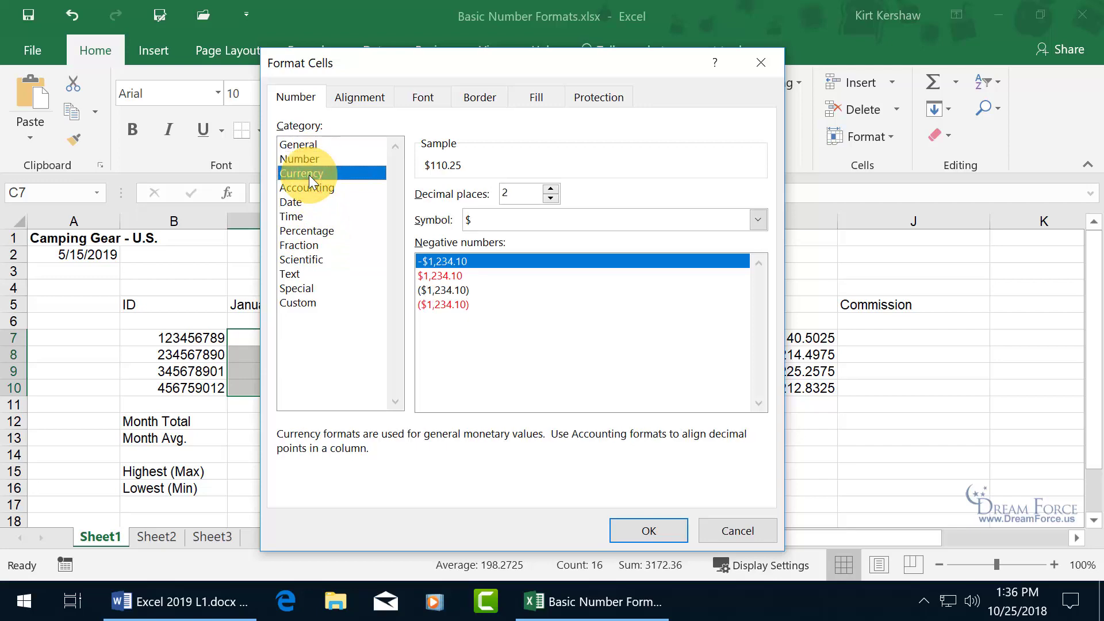
{"action": "left_click", "coordinate": [760, 63]}
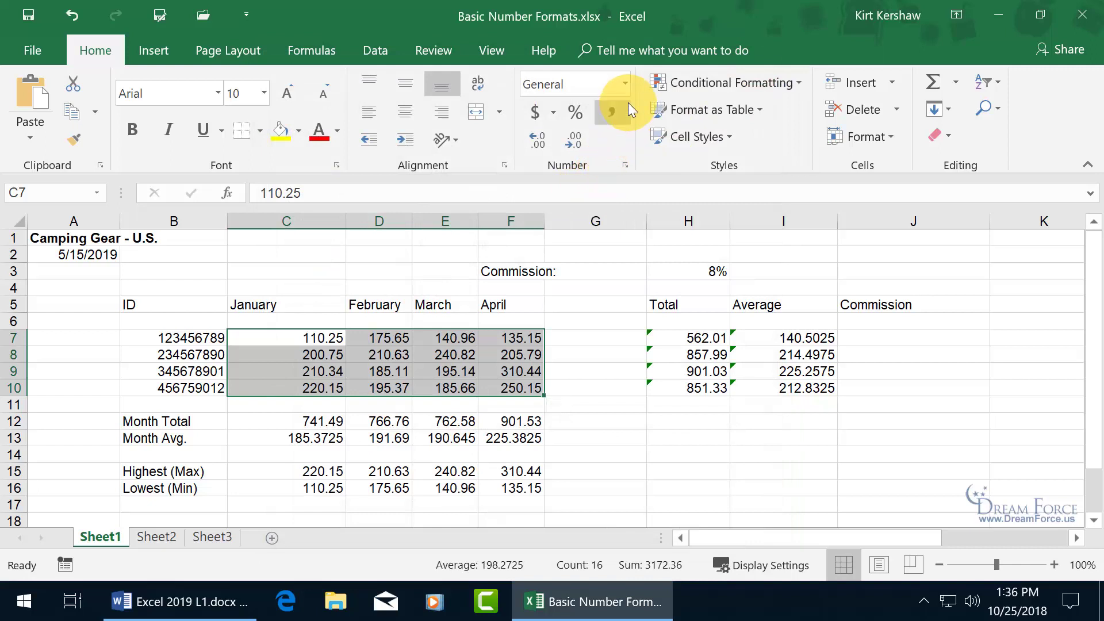
Reopen Format Cells from the Number group launcher, close it, then open it from the right-click menu.
{"action": "left_click", "coordinate": [628, 165]}
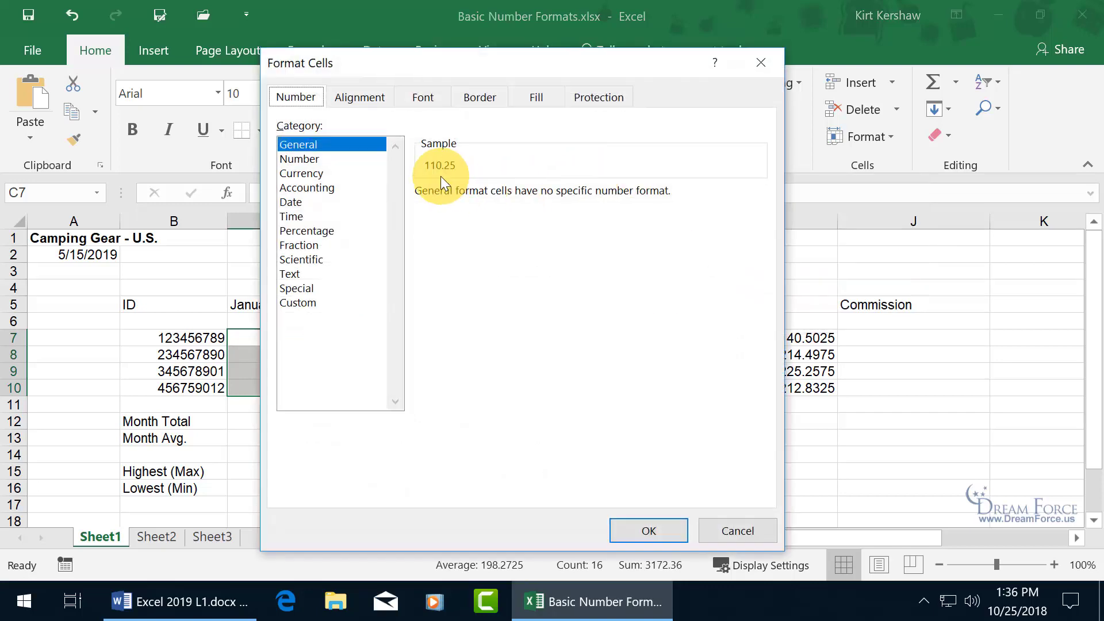
{"action": "left_click", "coordinate": [763, 62]}
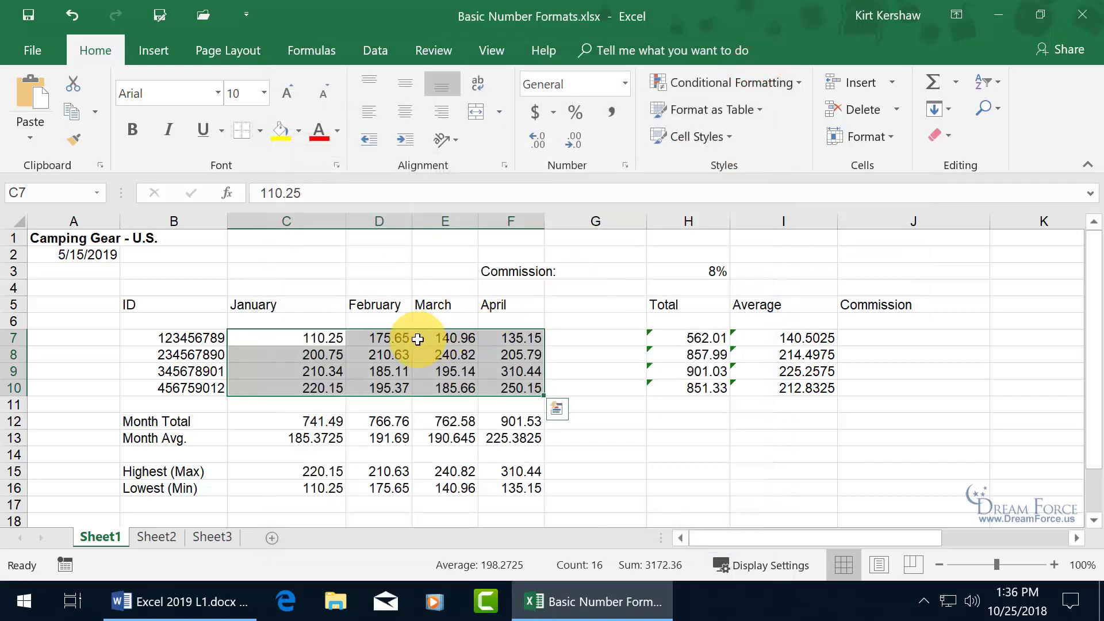
{"action": "right_click", "coordinate": [377, 357]}
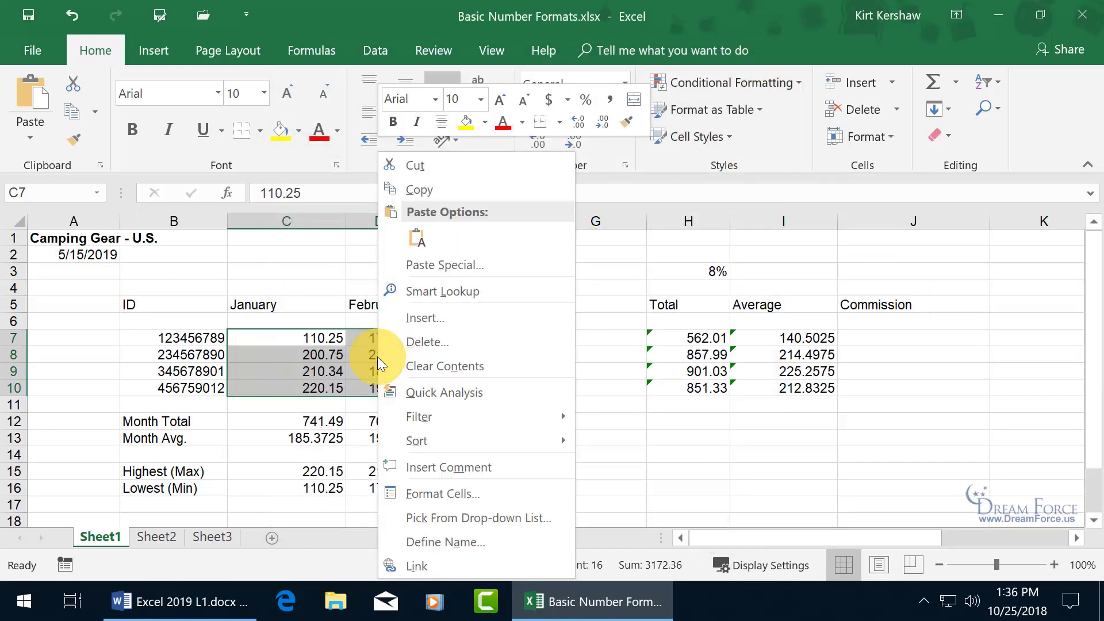
{"action": "left_click", "coordinate": [448, 492]}
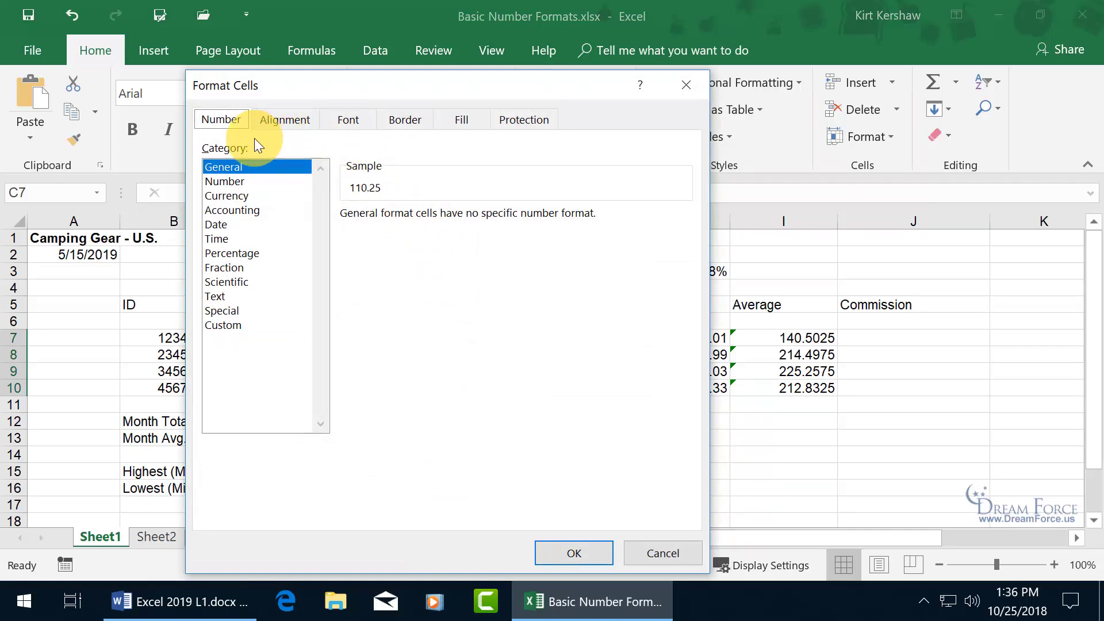
Apply Currency with 2 decimals, $ symbol and red ($1,234.10) negatives to C7:F10.
{"action": "left_click", "coordinate": [237, 195]}
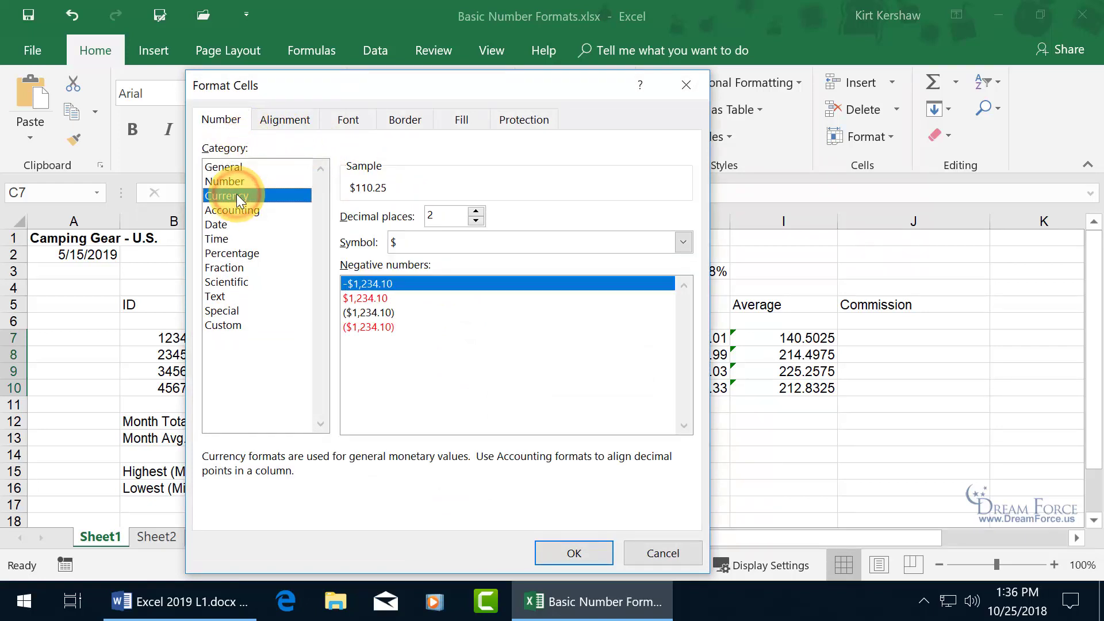
{"action": "left_click", "coordinate": [476, 211]}
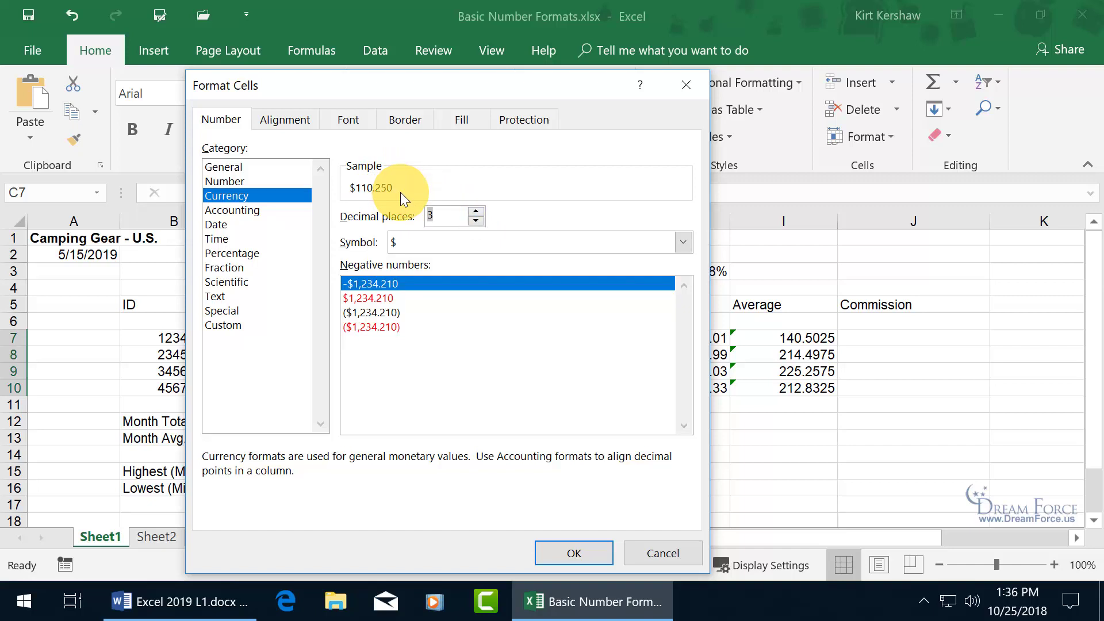
{"action": "left_click", "coordinate": [477, 220]}
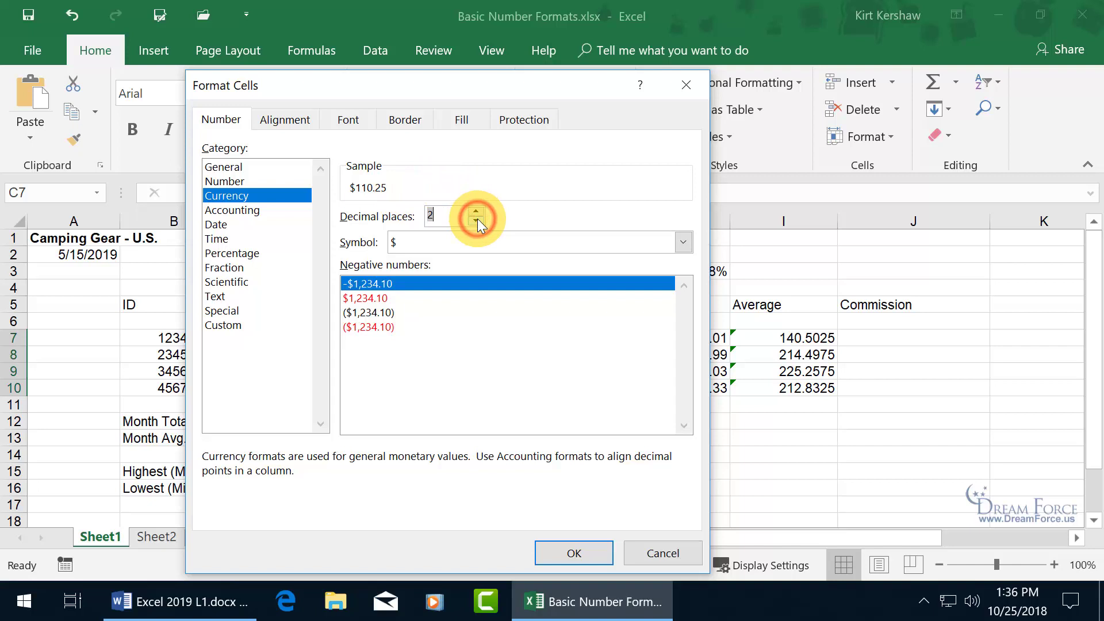
{"action": "left_click", "coordinate": [685, 243]}
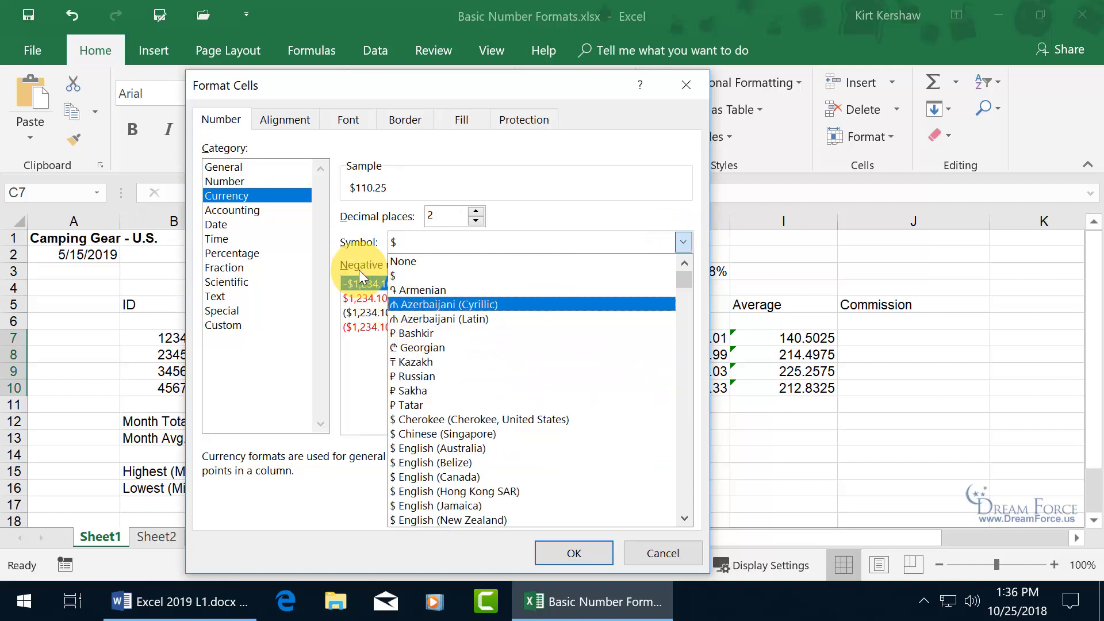
{"action": "left_click", "coordinate": [344, 249]}
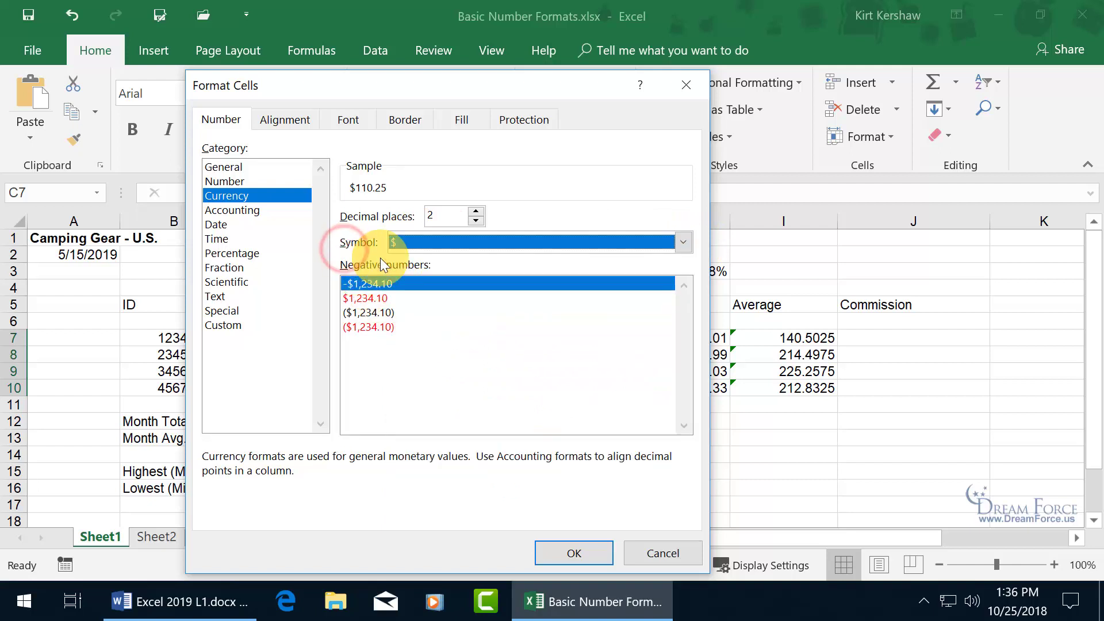
{"action": "left_click", "coordinate": [372, 327]}
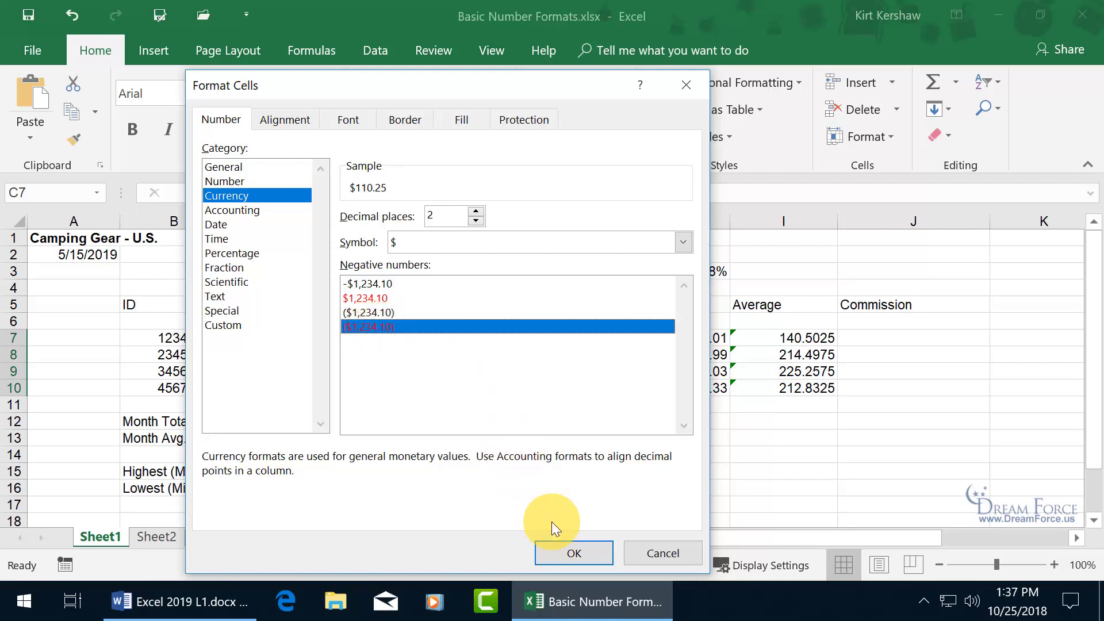
{"action": "left_click", "coordinate": [568, 552]}
Enter -1 in C7 to confirm it shows as red ($1.00), then select A2.
{"action": "left_click", "coordinate": [332, 339]}
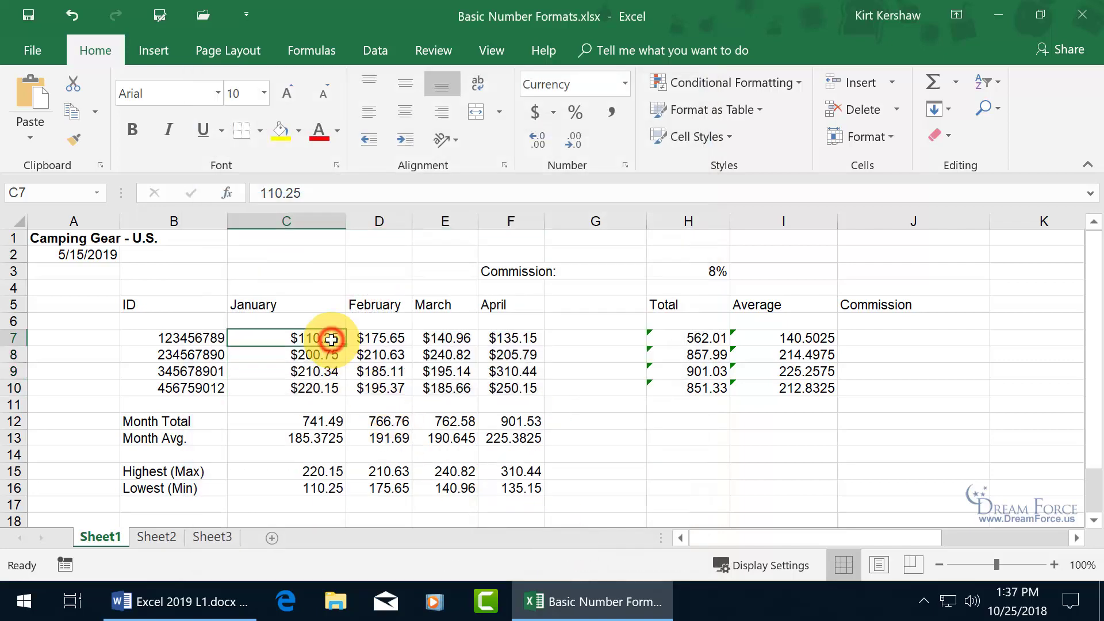
{"action": "type", "text": "-1"}
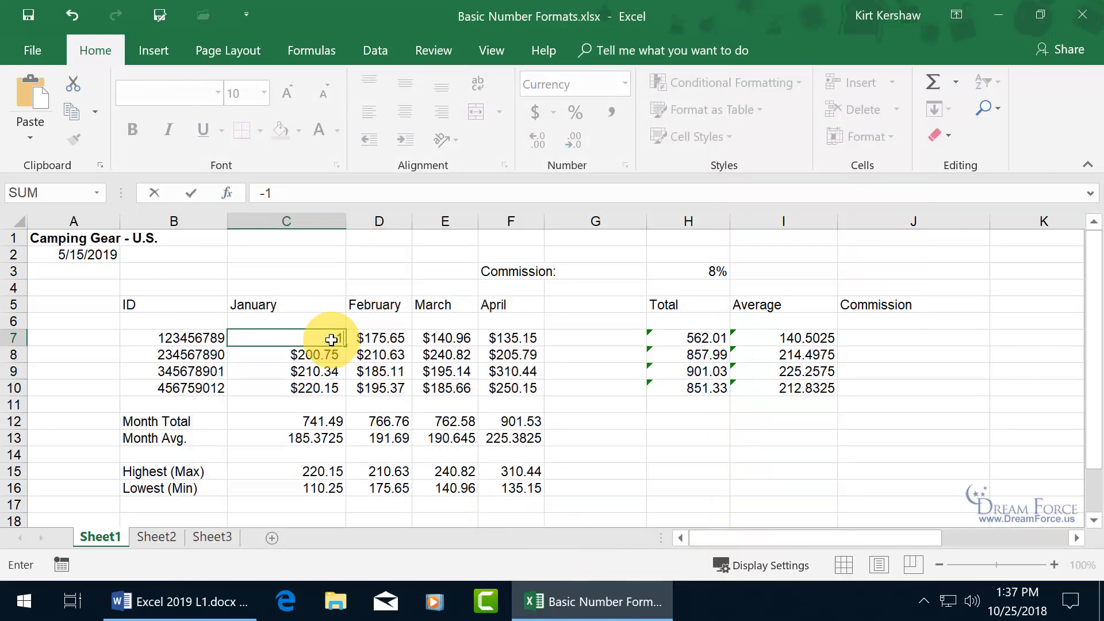
{"action": "key", "text": "Return"}
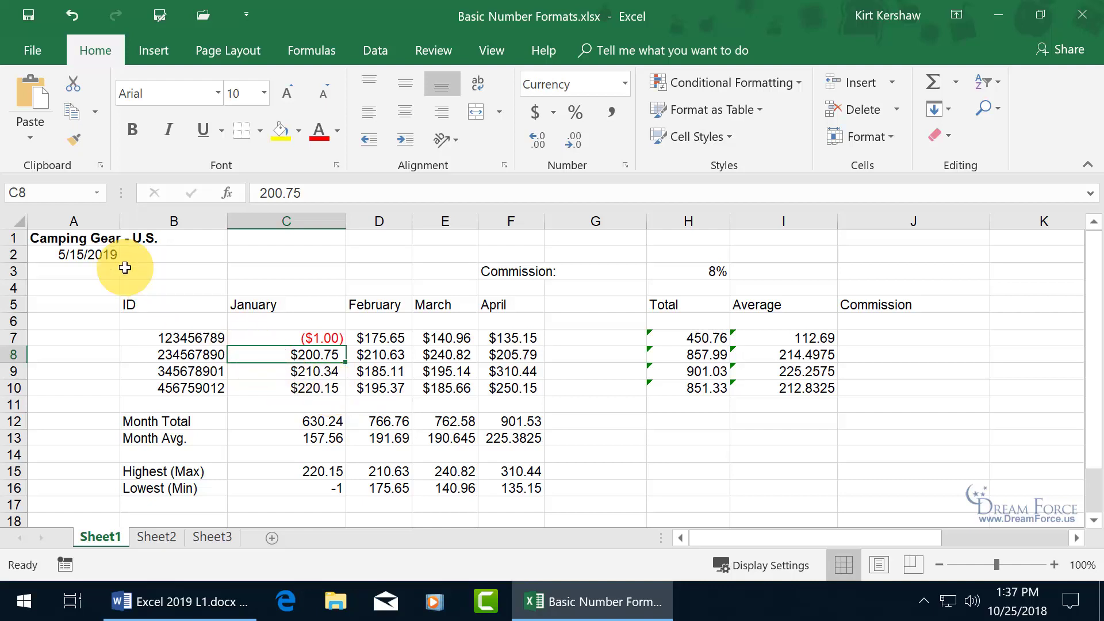
{"action": "left_click", "coordinate": [79, 256]}
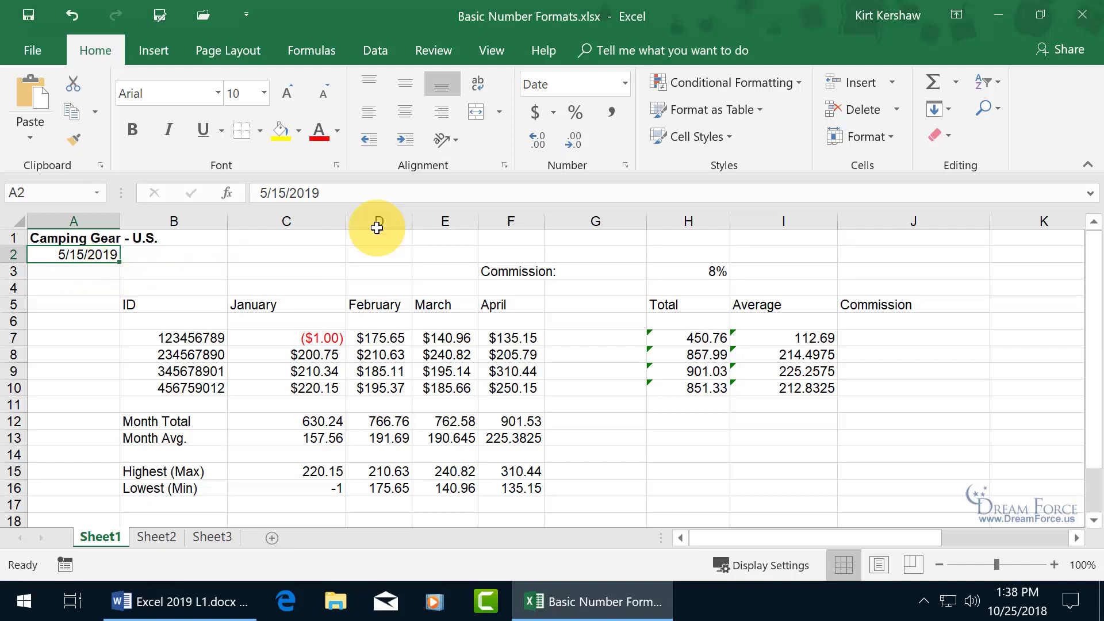
Give A2 the Long Date format and AutoFit column A to show Wednesday, May 15, 2019.
{"action": "left_click", "coordinate": [626, 85]}
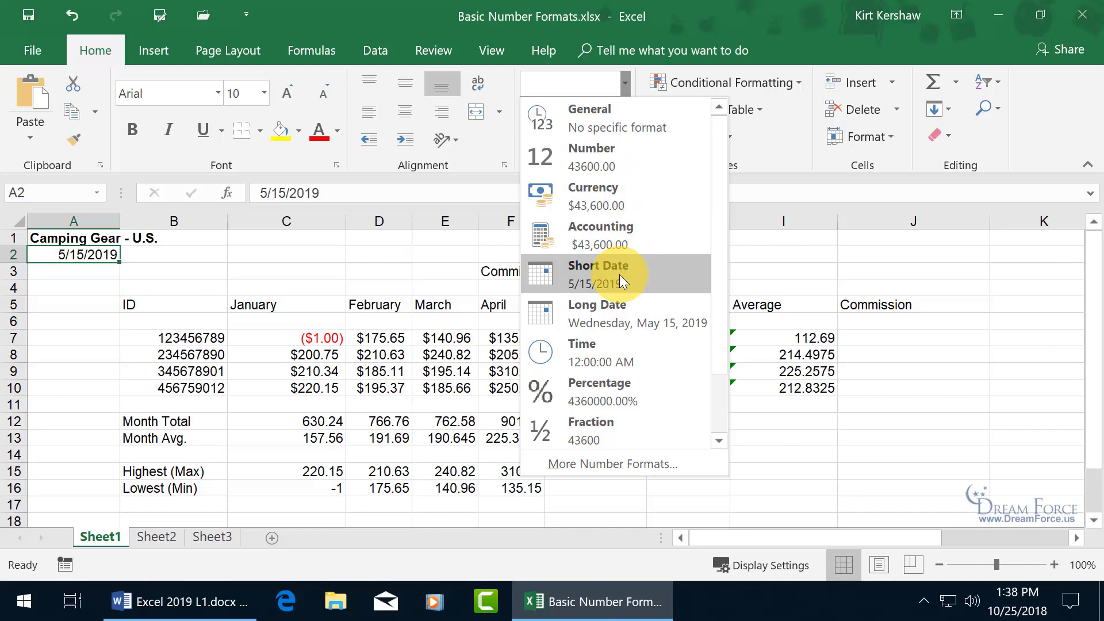
{"action": "left_click", "coordinate": [609, 310]}
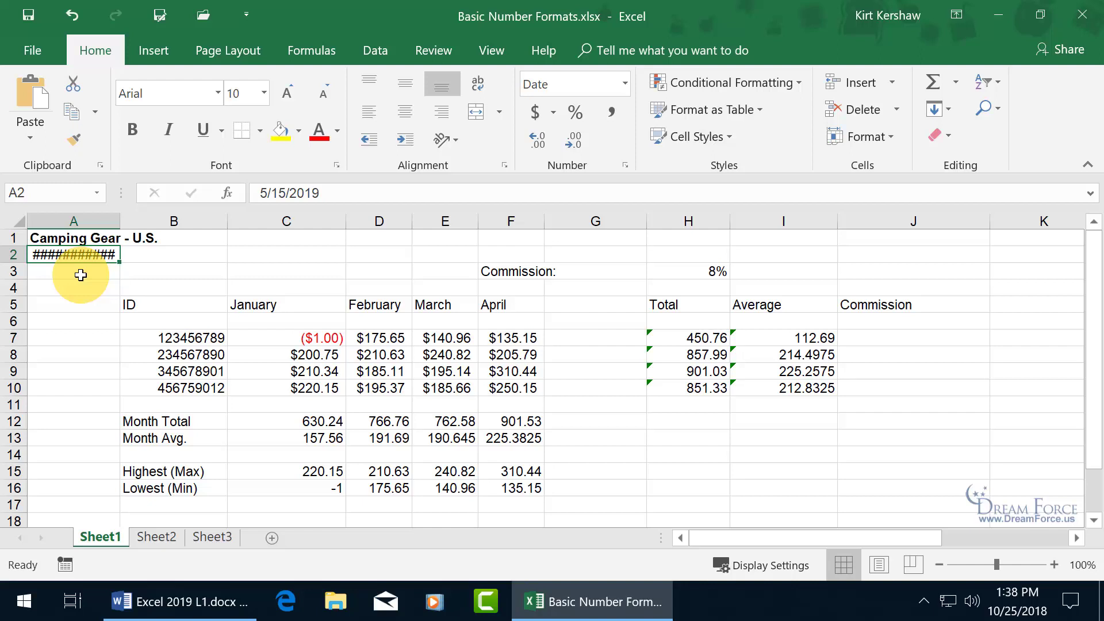
{"action": "mouse_move", "coordinate": [84, 254]}
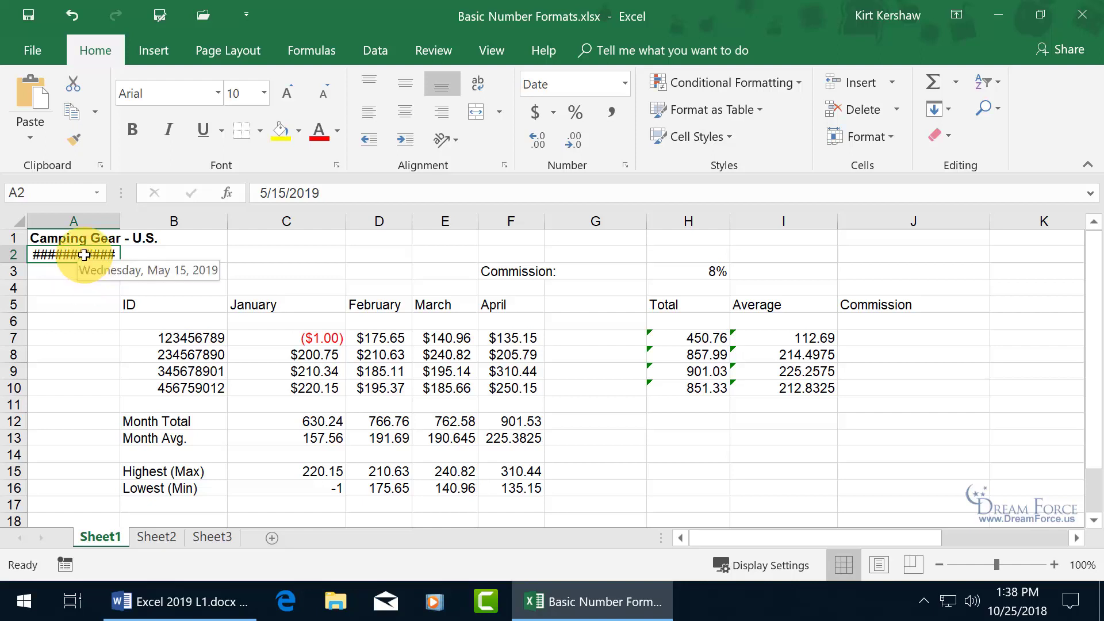
{"action": "left_click_drag", "start_coordinate": [122, 222], "coordinate": [130, 222]}
{"action": "double_click", "coordinate": [130, 221]}
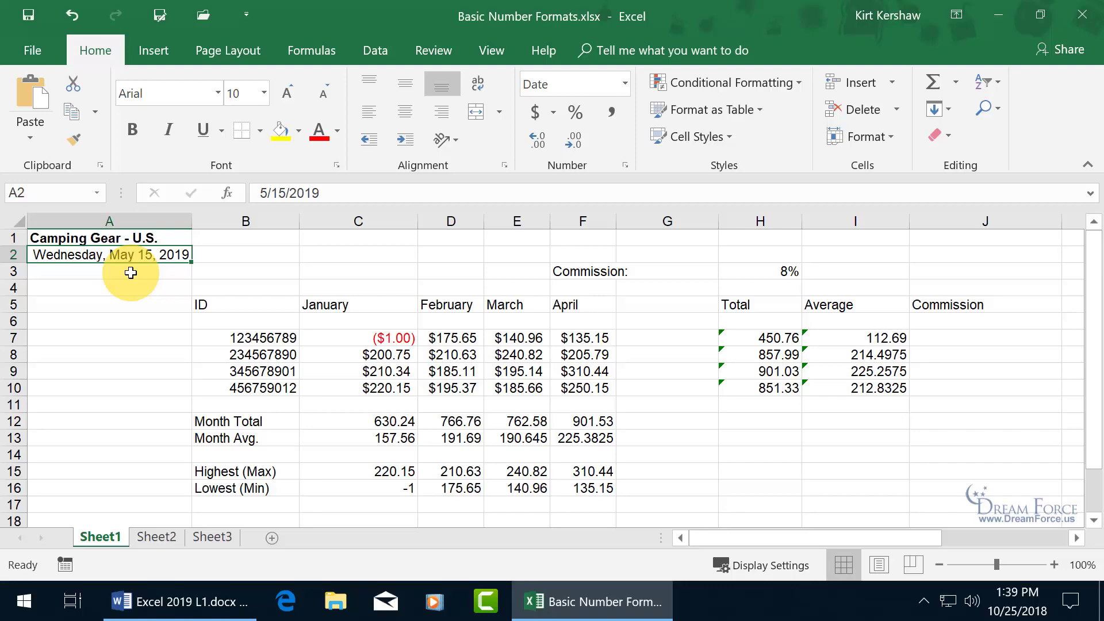
Format A2 with the March-12 date type, English (United States) locale, so it reads May-19.
{"action": "right_click", "coordinate": [123, 256]}
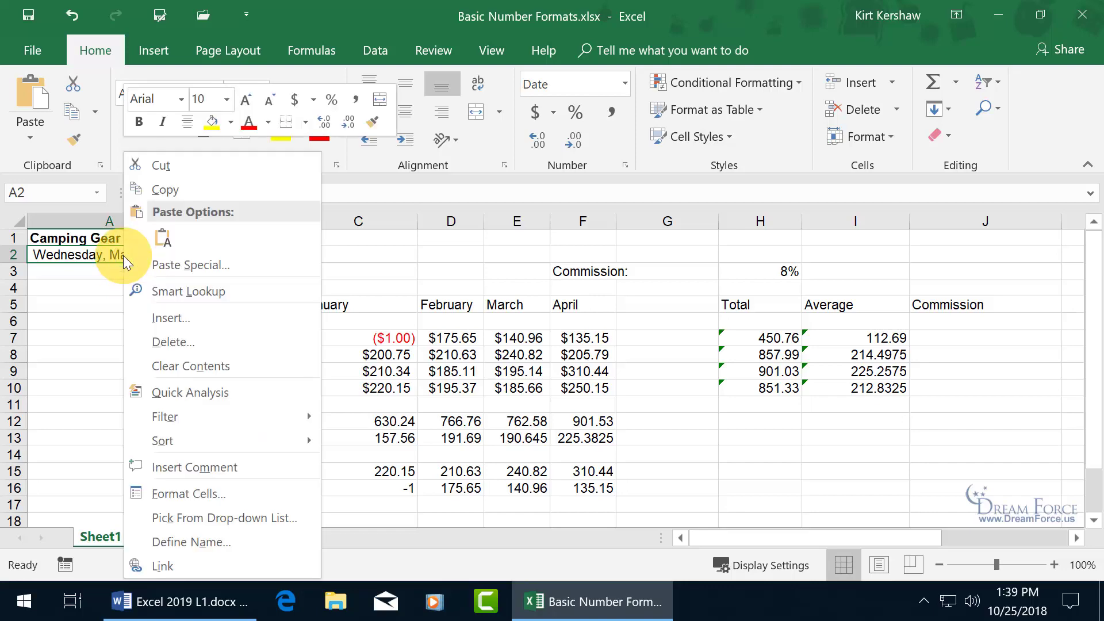
{"action": "left_click", "coordinate": [228, 493]}
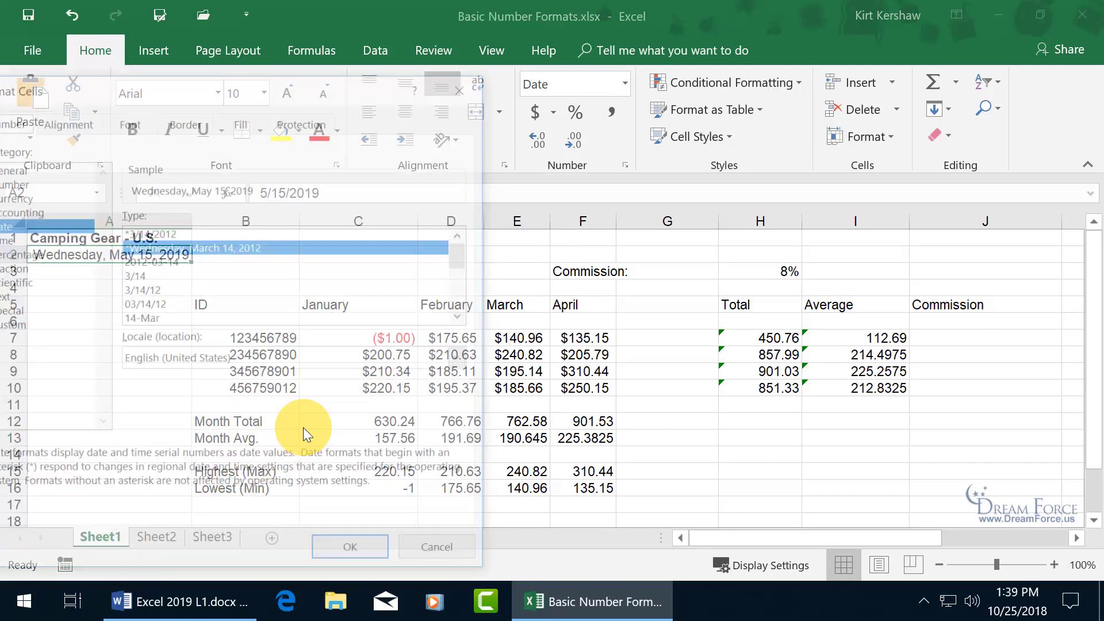
{"action": "left_click_drag", "start_coordinate": [233, 85], "coordinate": [519, 57]}
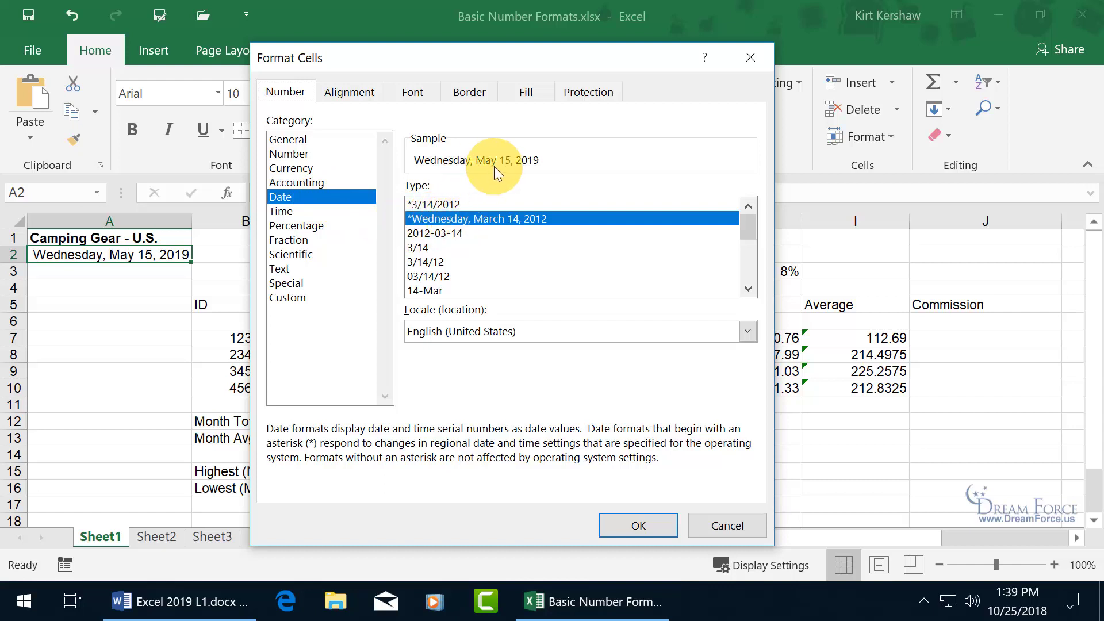
{"action": "left_click_drag", "start_coordinate": [751, 225], "coordinate": [757, 251]}
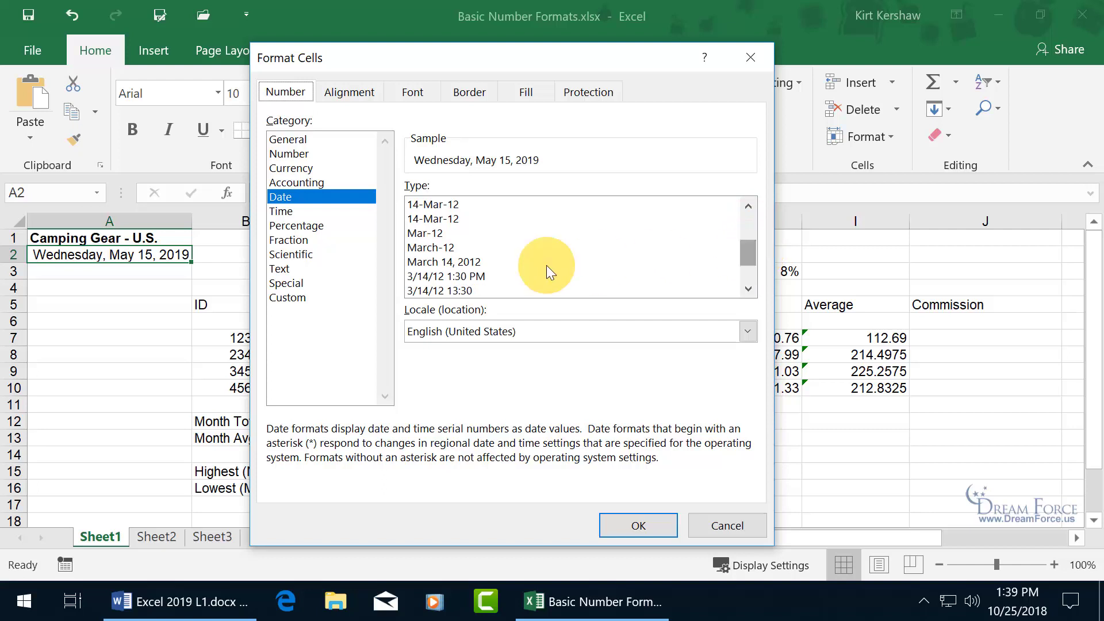
{"action": "left_click", "coordinate": [444, 248]}
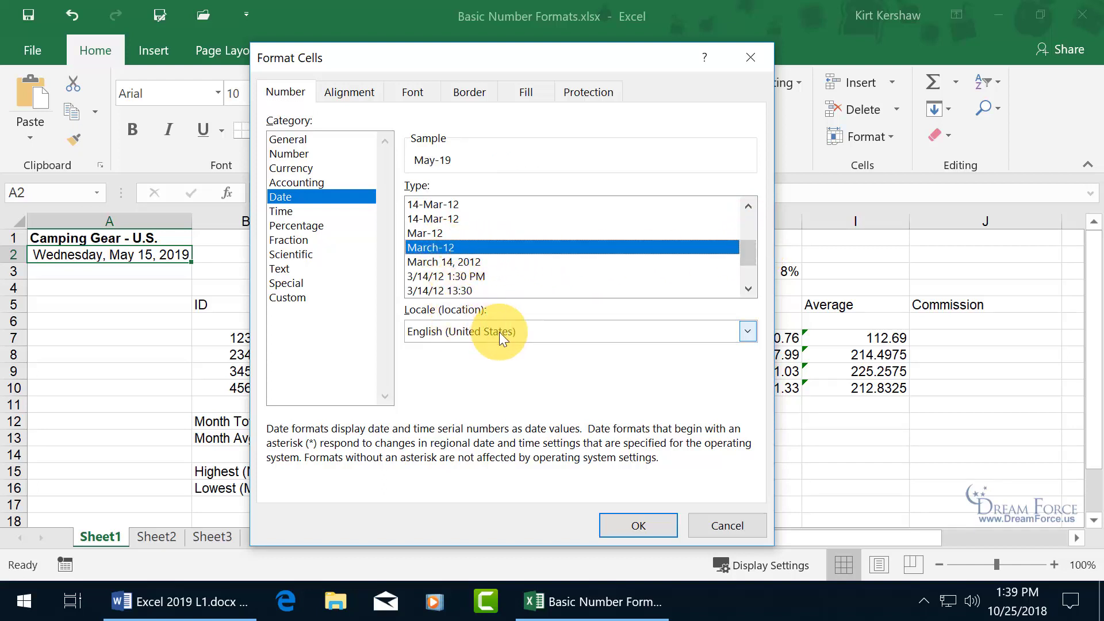
{"action": "left_click", "coordinate": [746, 332]}
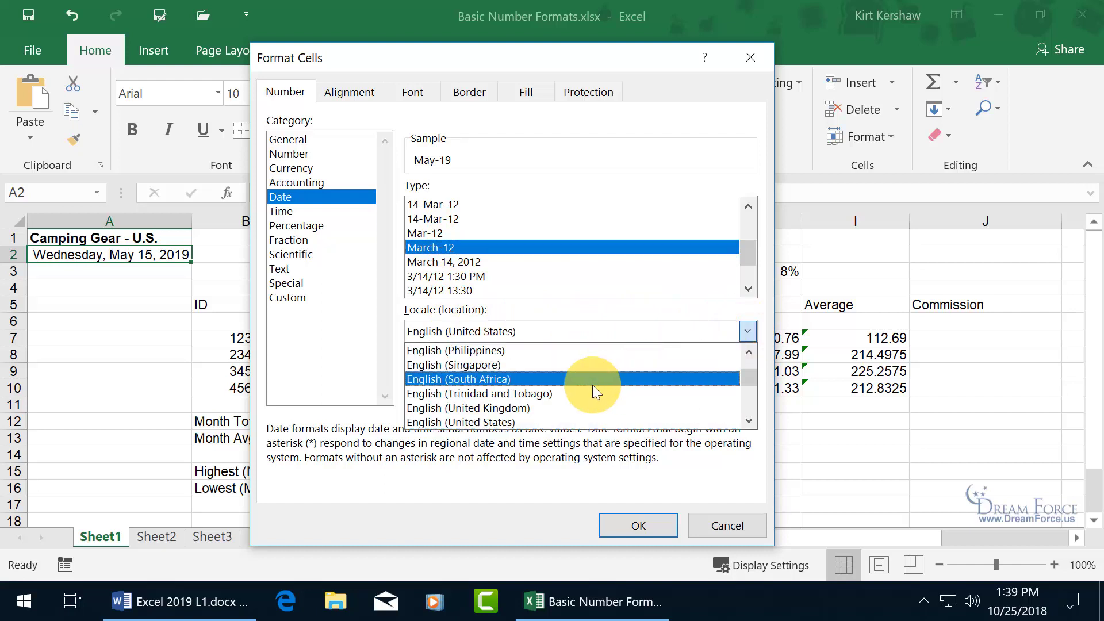
{"action": "scroll", "coordinate": [591, 382], "scroll_direction": "down", "scroll_amount": 2}
{"action": "scroll", "coordinate": [588, 381], "scroll_direction": "down", "scroll_amount": 3}
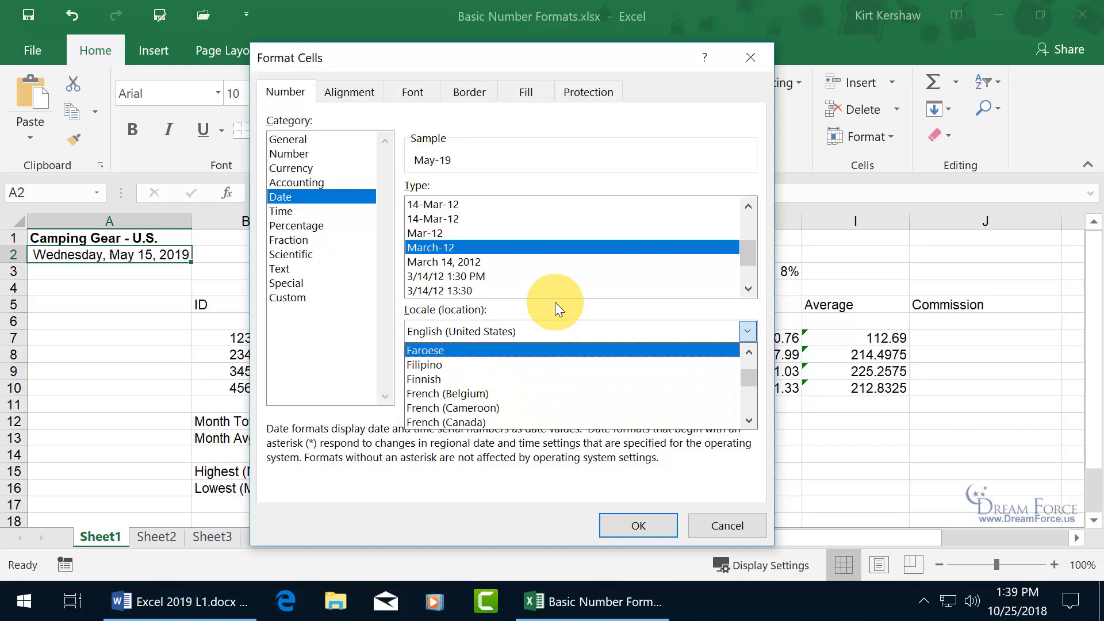
{"action": "left_click", "coordinate": [501, 306]}
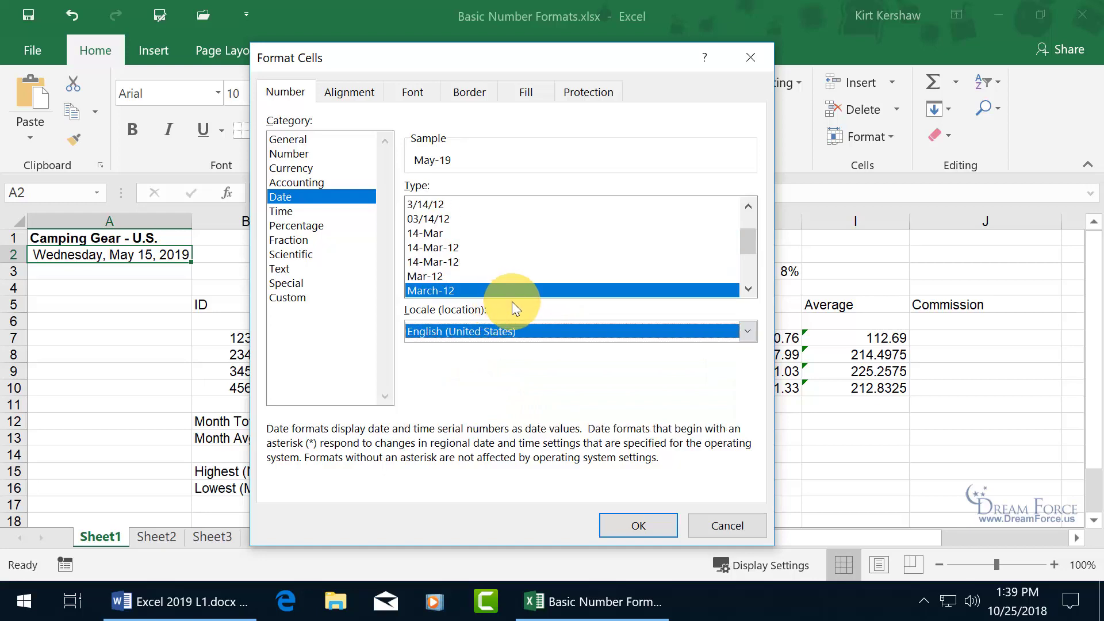
{"action": "left_click", "coordinate": [637, 525]}
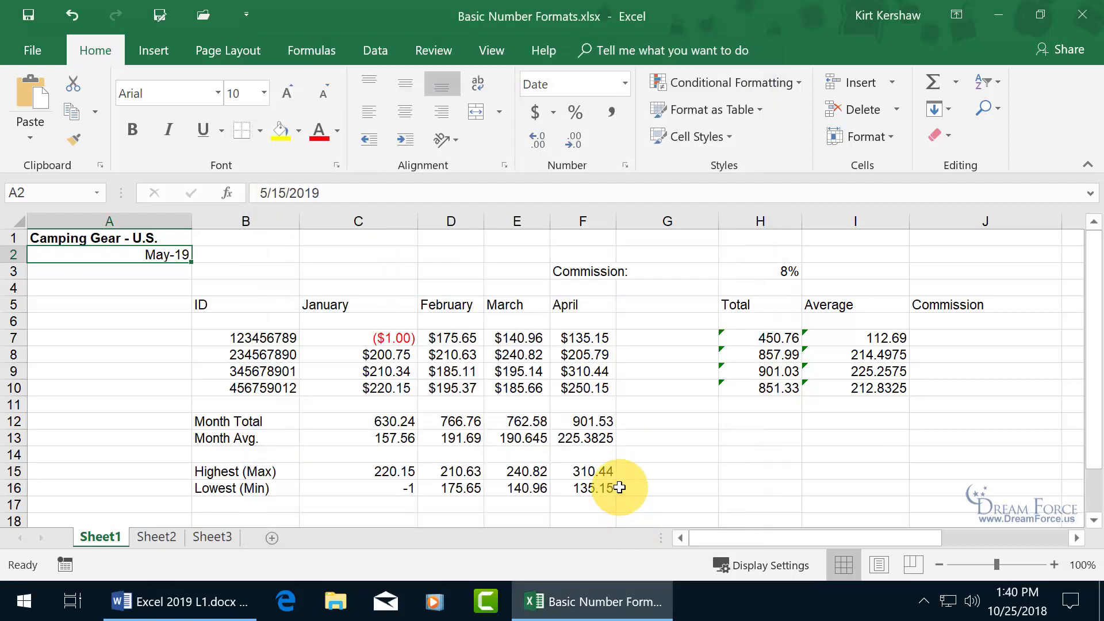